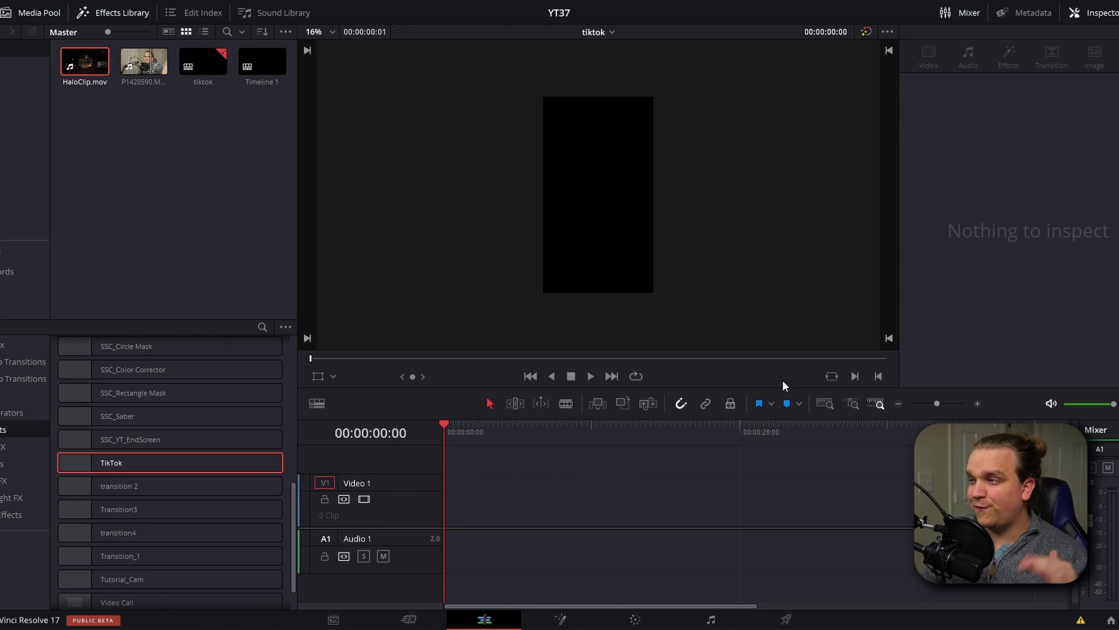
Step: Place HaloClip.mov at the start of the tiktok timeline and view the frame at 00:00:06:58
click(83, 65)
drag(83, 68, 446, 500)
click(517, 432)
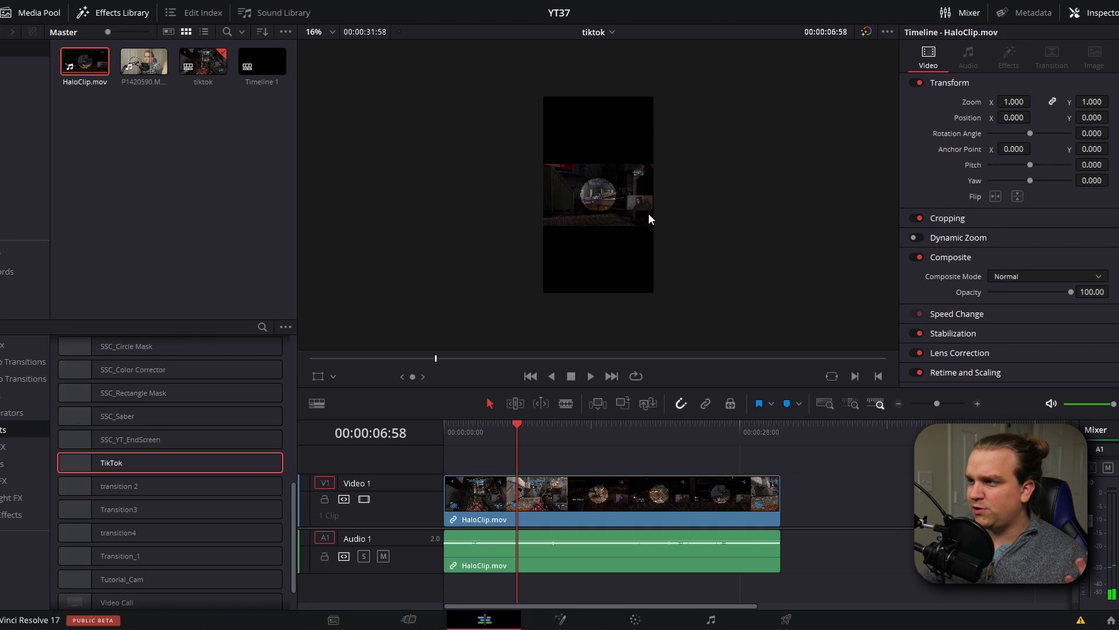
scroll(649, 201, up, 2)
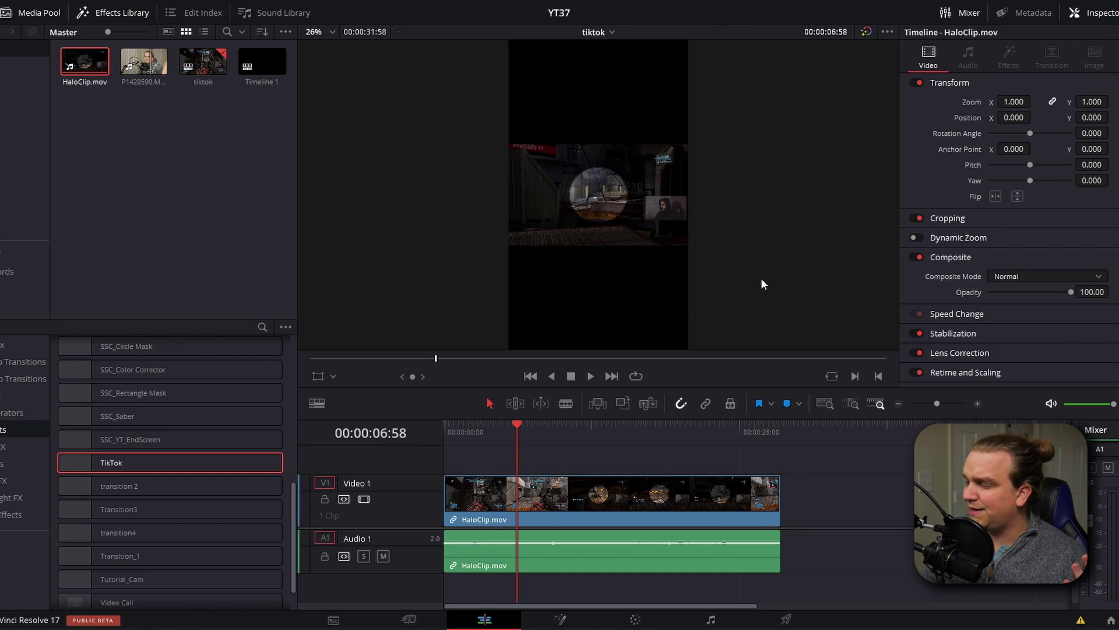
scroll(583, 225, down, 2)
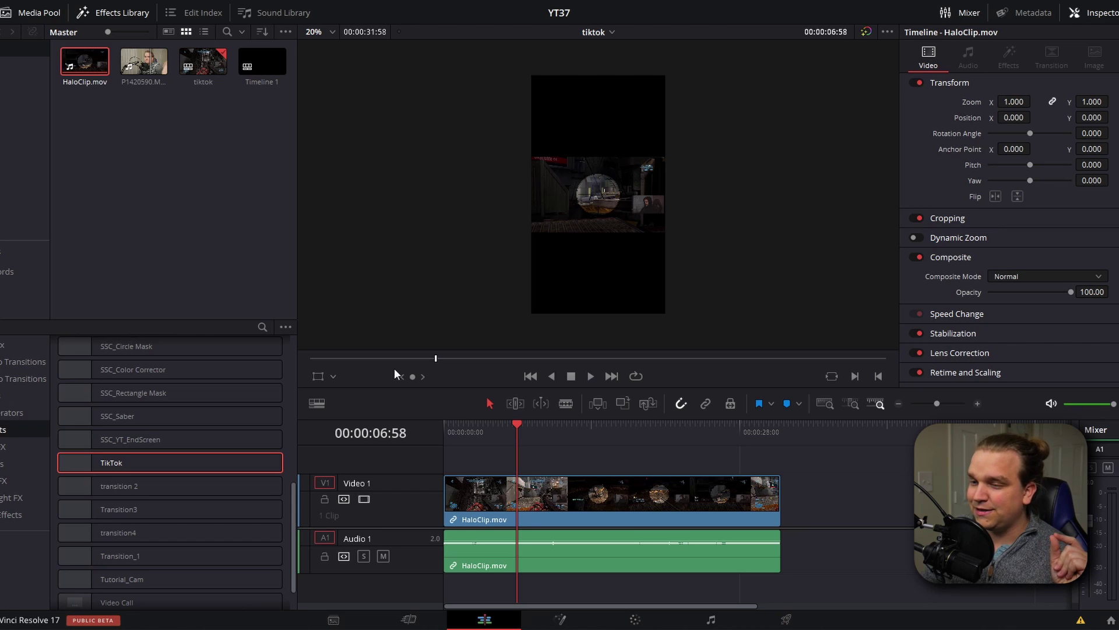
Step: Apply the TikTok effect to HaloClip.mov on the timeline and show its controls at 00:00:10:47
drag(110, 464, 466, 499)
drag(555, 428, 558, 429)
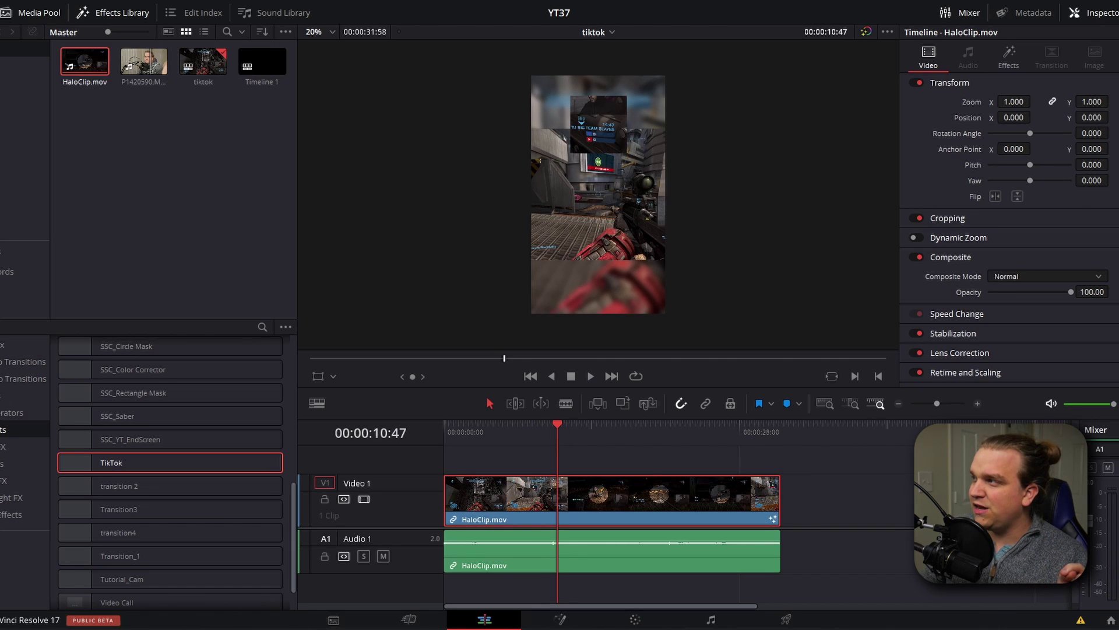
click(1008, 58)
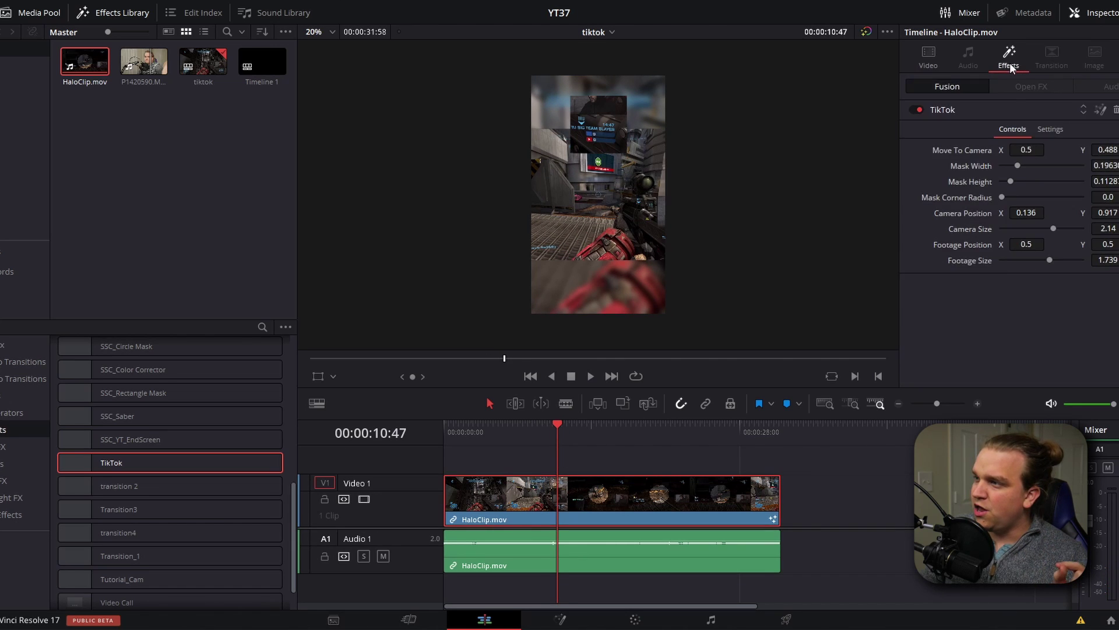
Step: Frame the webcam in the TikTok effect with Move To Camera Y 0.432 and Camera Size 3.268, tighten its mask, and adjust its corner radius and position
click(1054, 228)
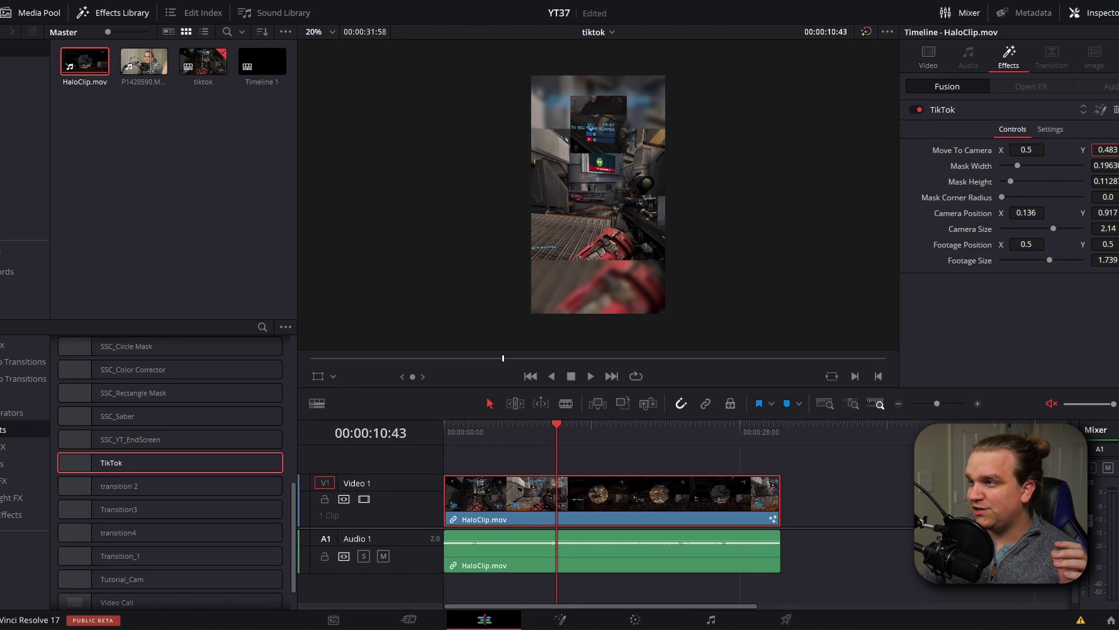
drag(1107, 149, 1096, 149)
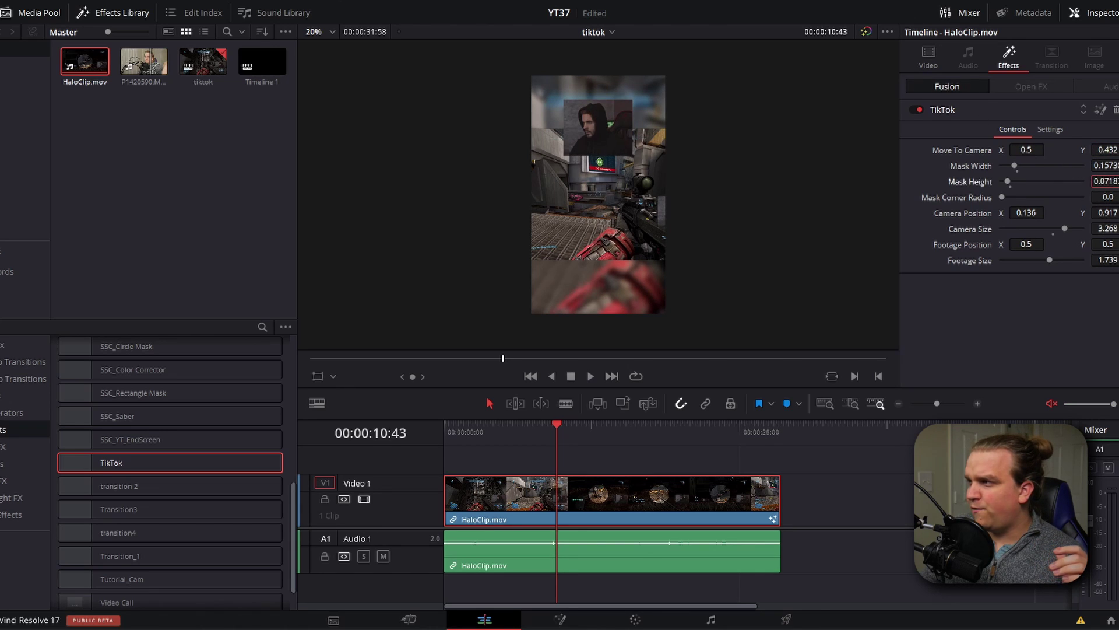
drag(1004, 197, 1106, 212)
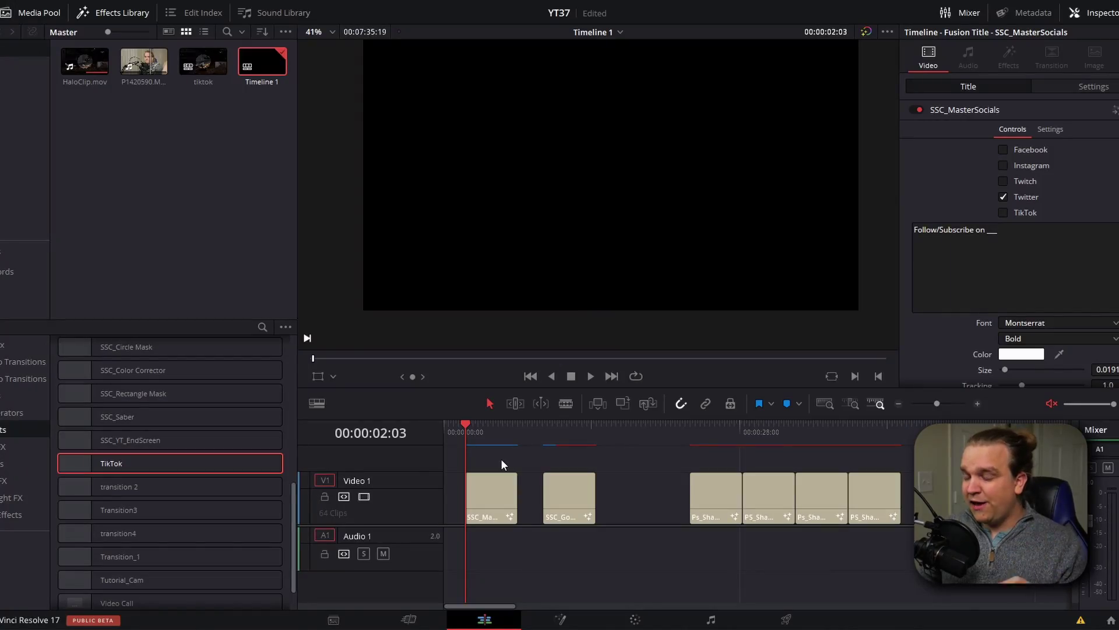
Step: Play the SSC_MasterSocials title and try its Twitch, Instagram and Facebook variants before setting it back to Twitter
key(space)
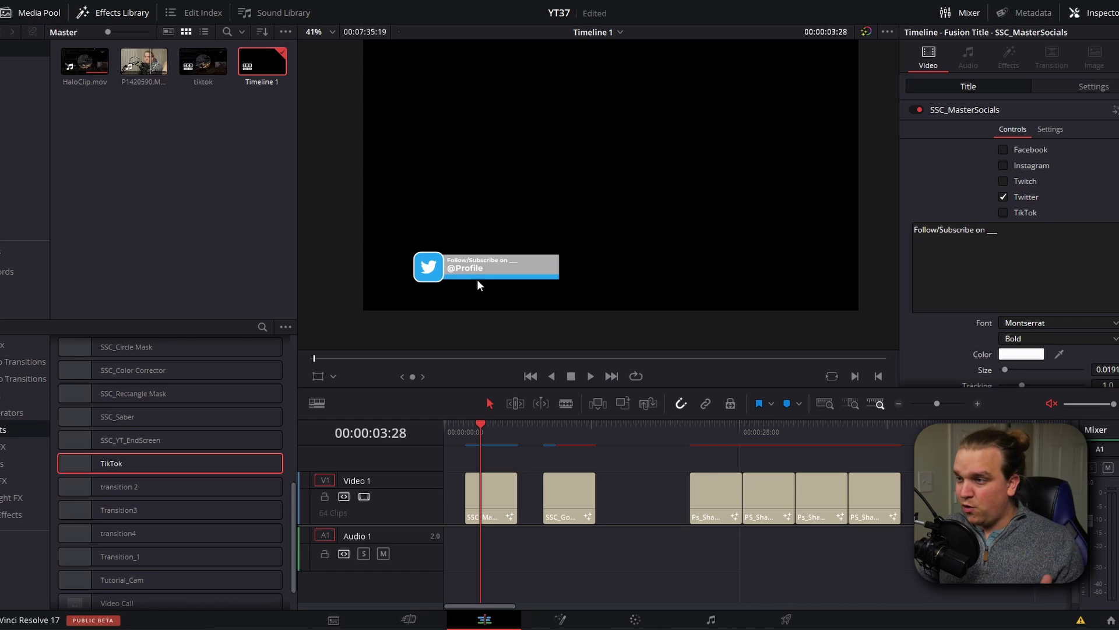
click(1003, 198)
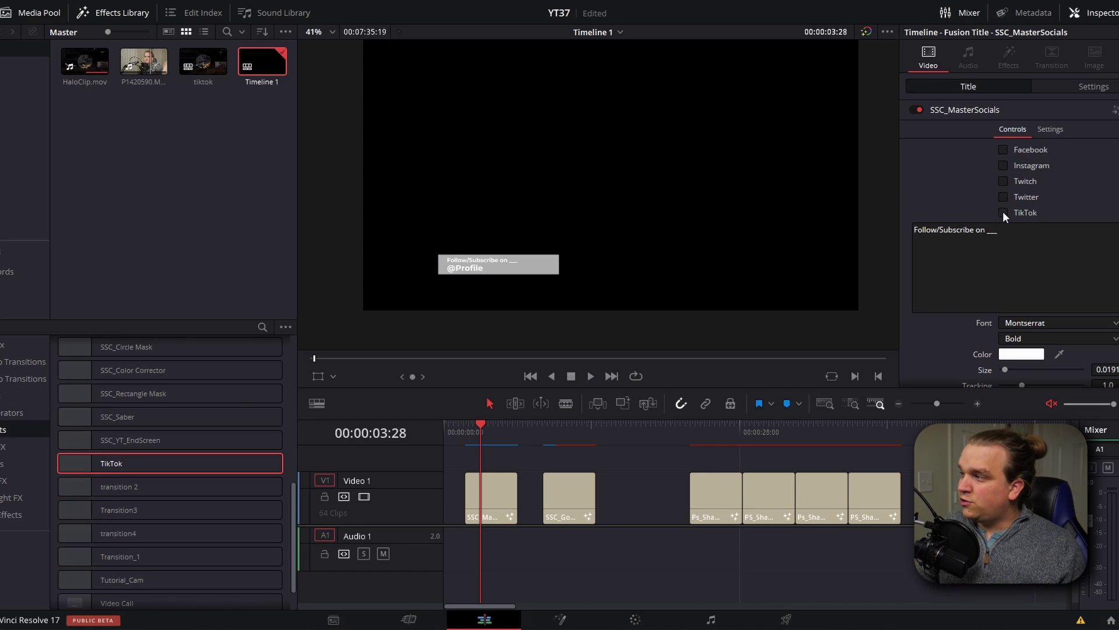
click(1003, 182)
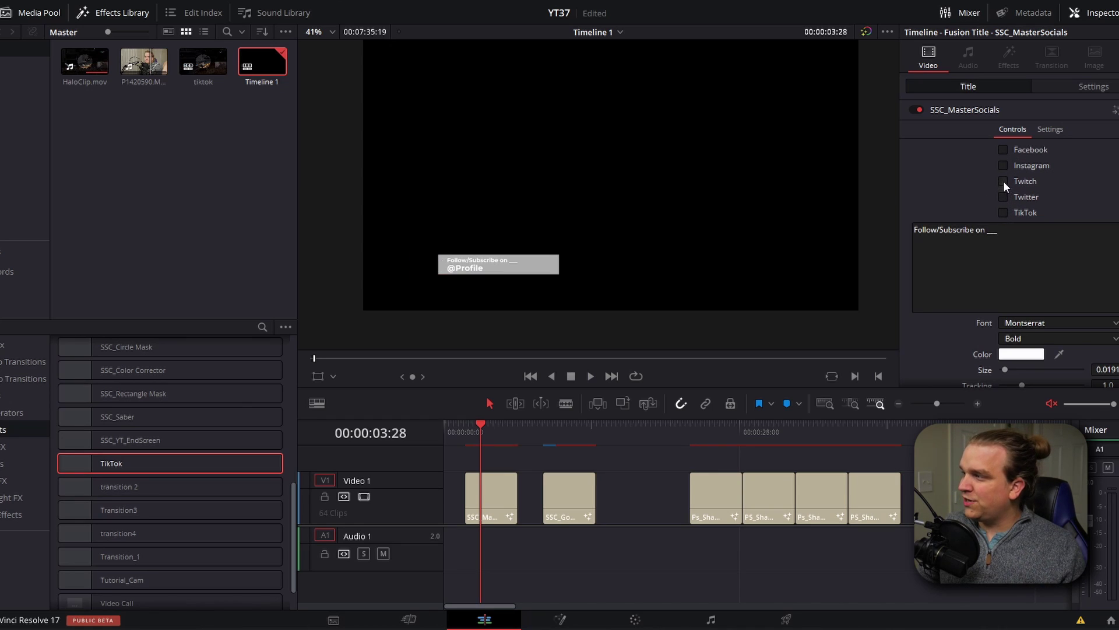
click(1003, 166)
click(1003, 151)
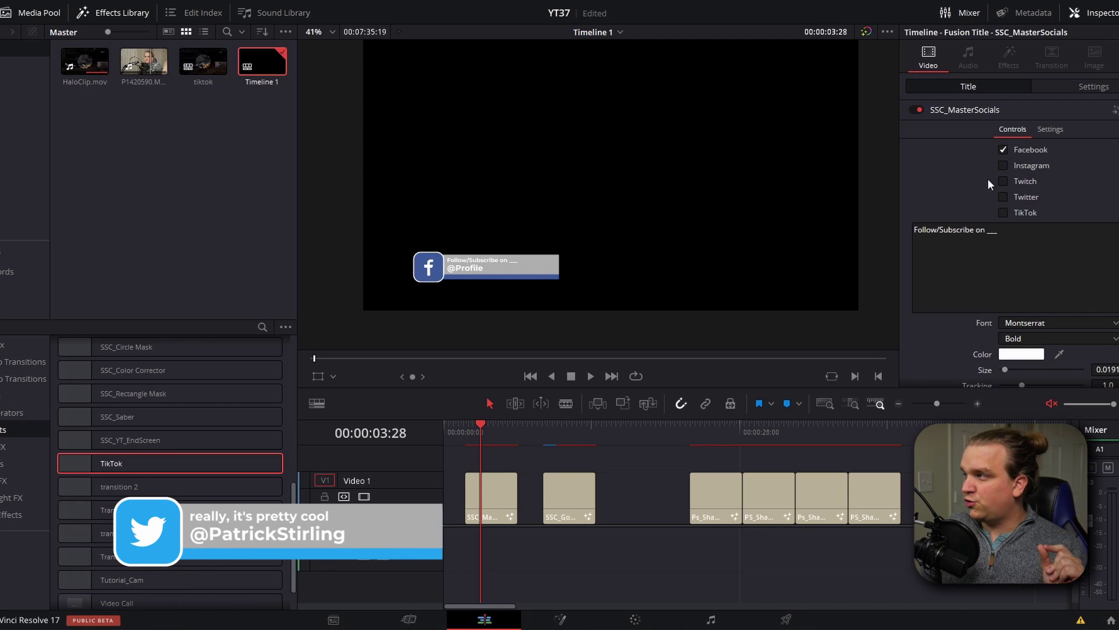
click(1003, 198)
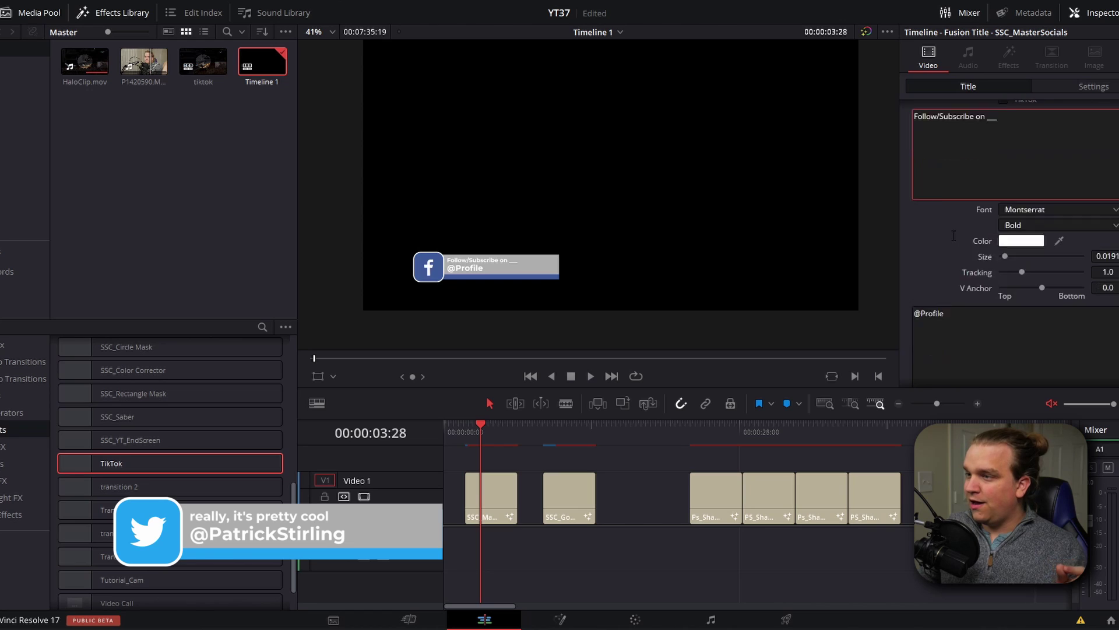
Step: Clear the Follow/Subscribe line of the SSC_MasterSocials title and scrub through its animation
key(BackSpace)
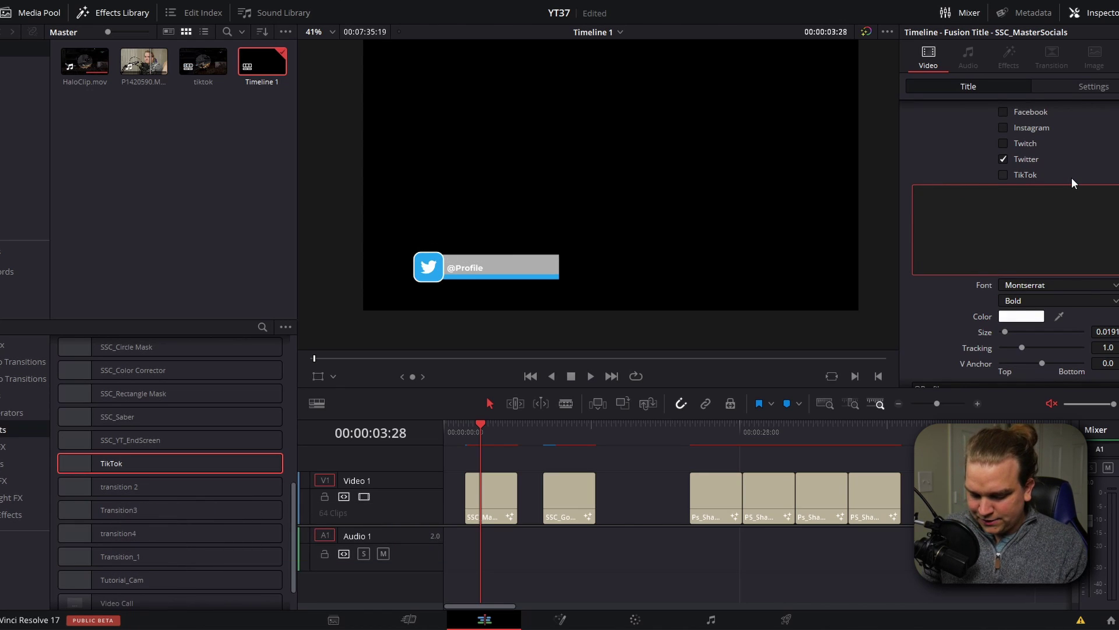
click(471, 436)
drag(471, 436, 512, 447)
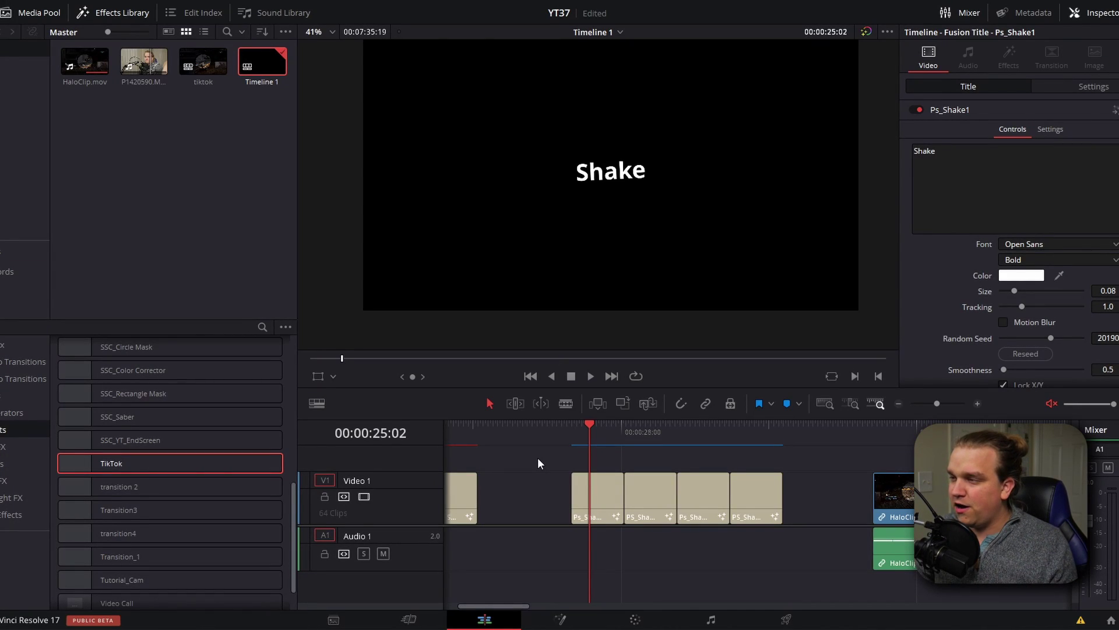
Step: Preview the four Ps_Shake titles in turn on Timeline 1
key(space)
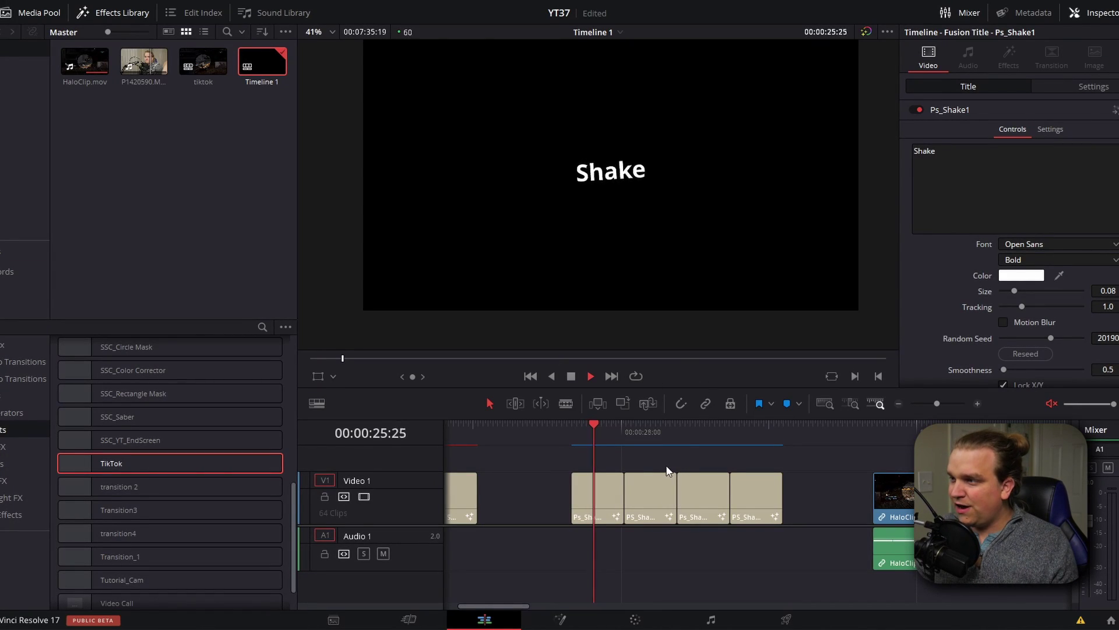
click(645, 439)
click(701, 457)
click(749, 430)
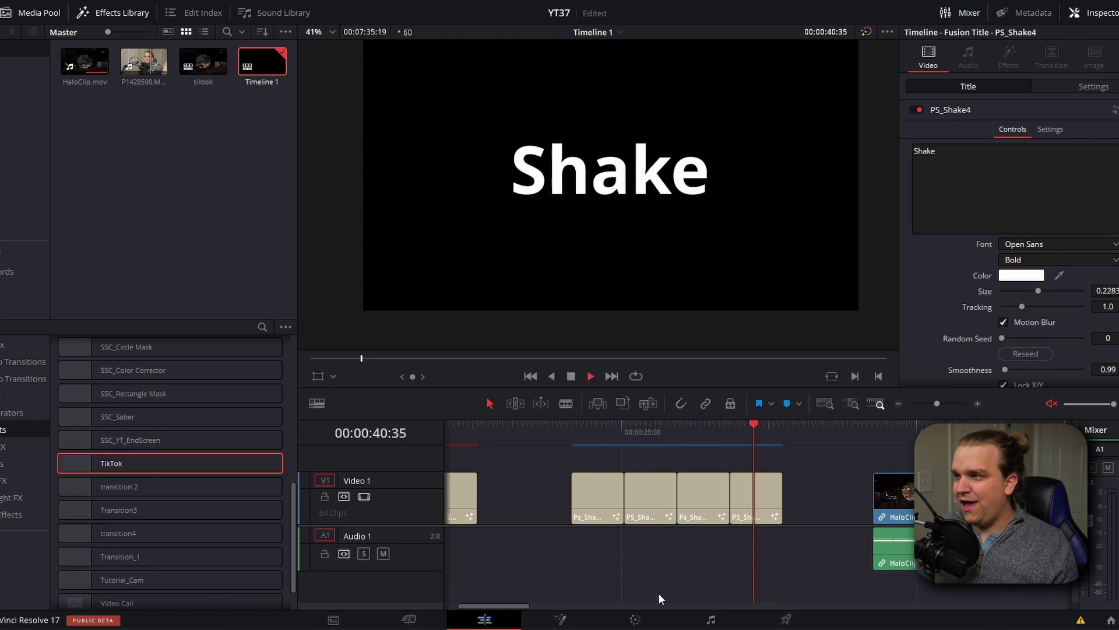
key(space)
Step: Tilt the clip's SSC_3D_ImagePlane to X -20.9, Y -47.0, Z -5.2, with position 0.029, 0.203, 2.16 and focal length 21.1 mm
click(607, 438)
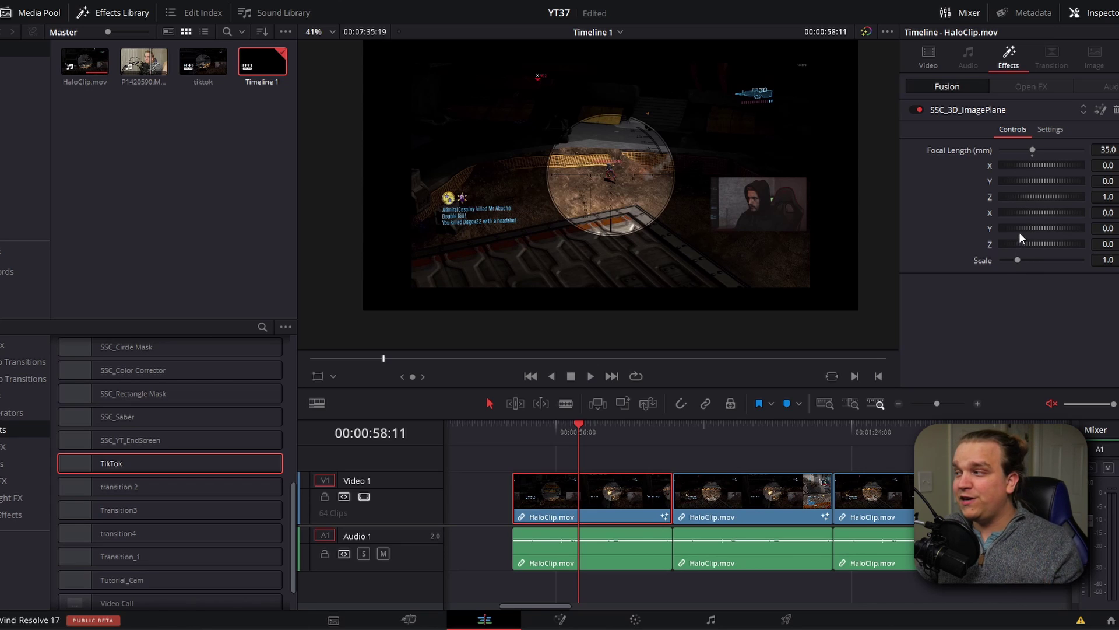
drag(1007, 164, 1009, 243)
drag(1008, 197, 1012, 205)
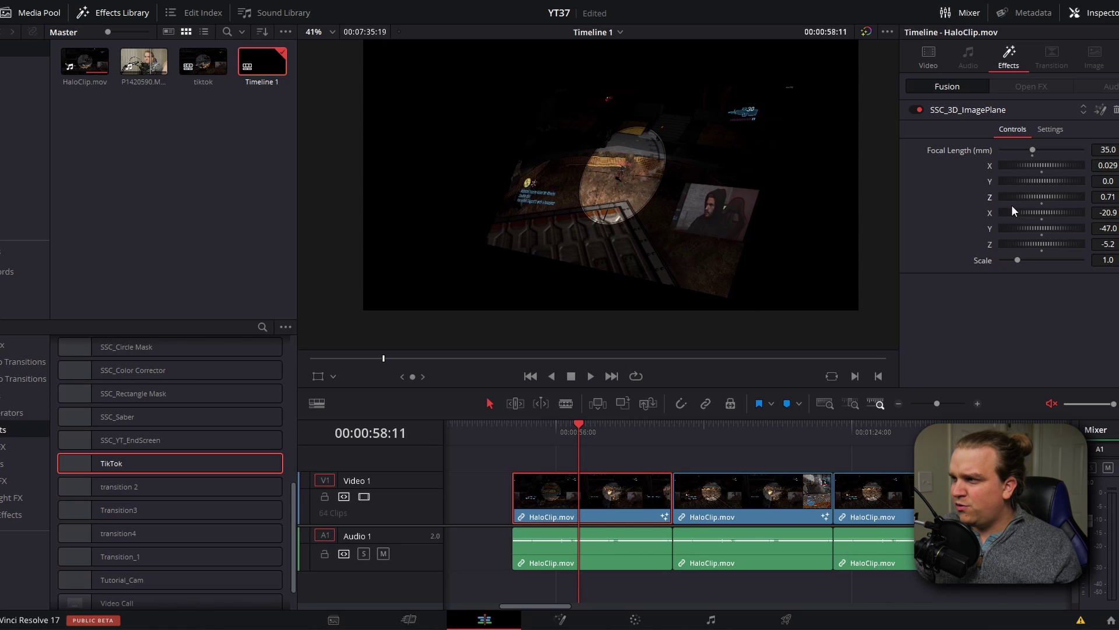
drag(1032, 149, 1023, 181)
Step: Select the HaloClip.mov clip with the SSC_Circle Mask effect and enable the Fusion Overlay in the viewer
click(754, 435)
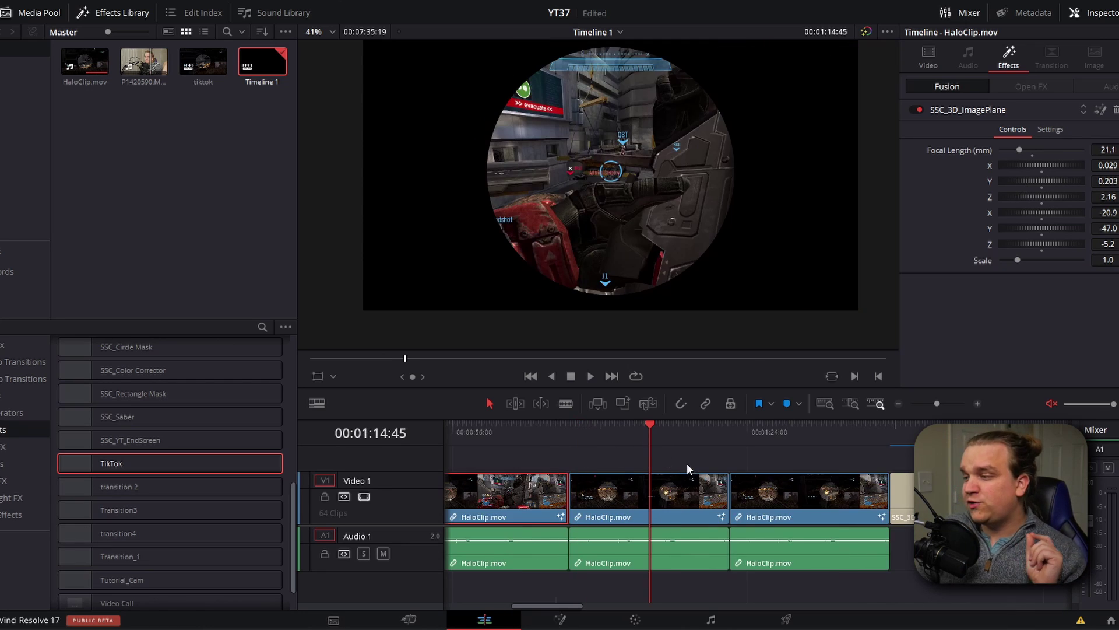
click(679, 475)
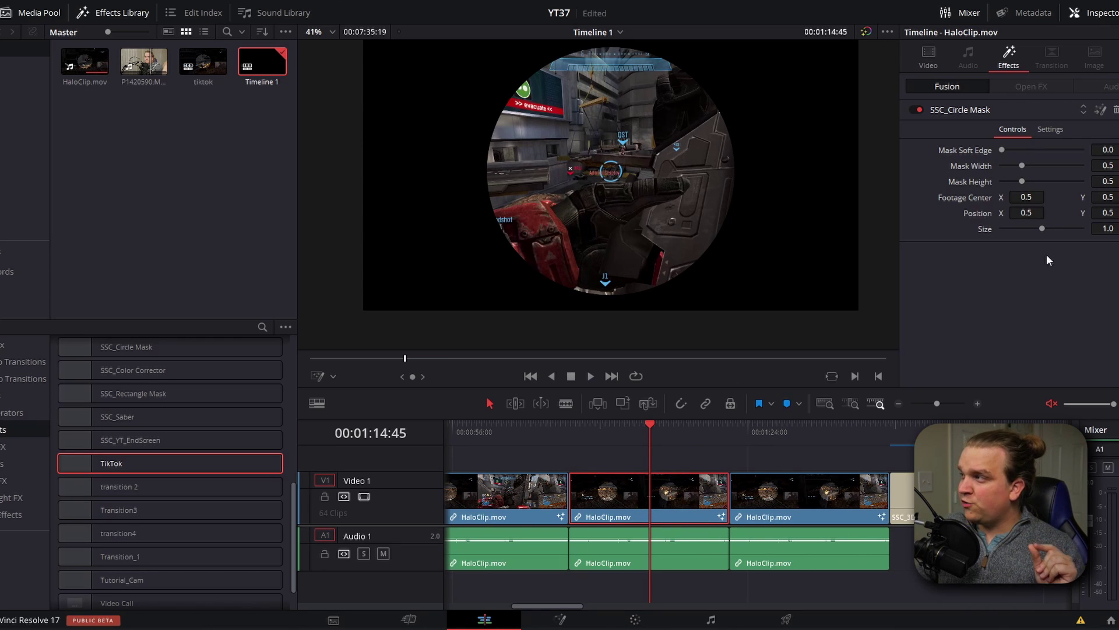
click(335, 377)
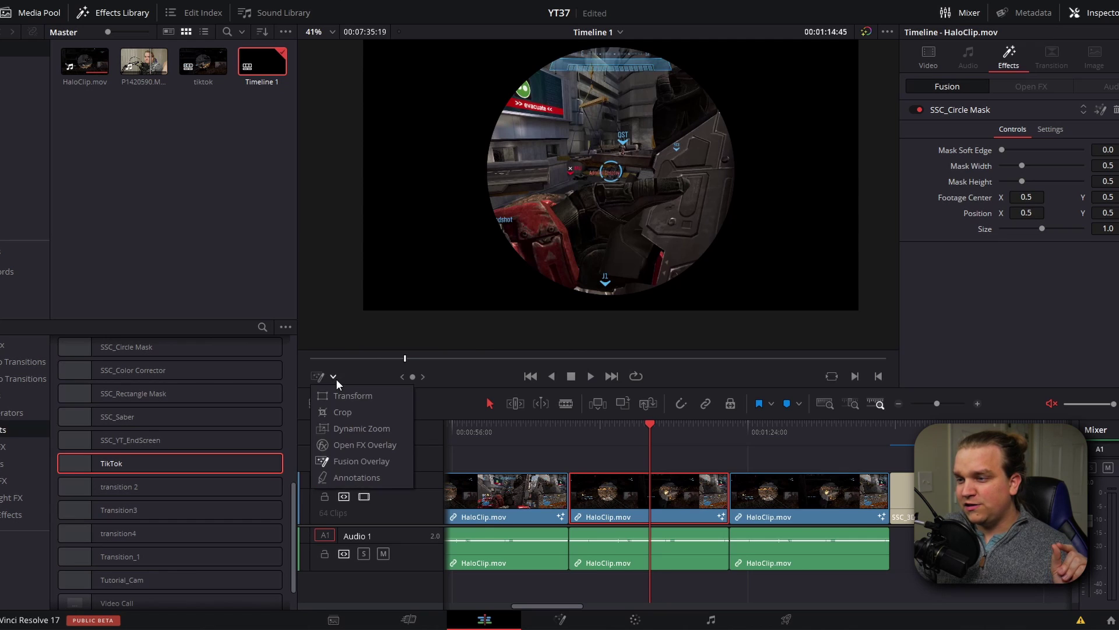
click(344, 461)
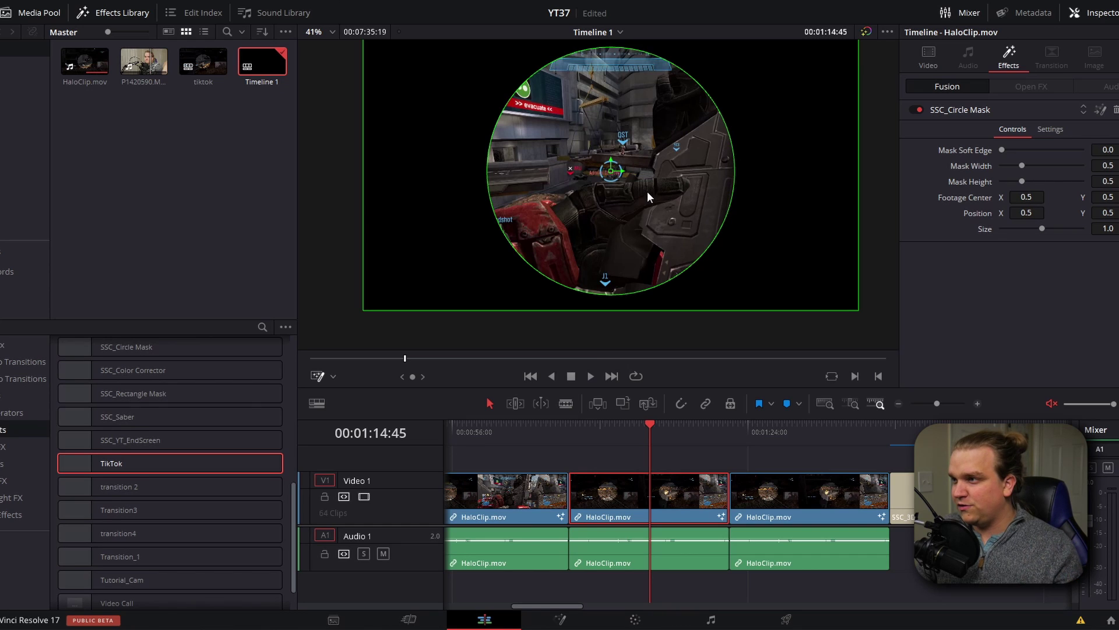
Step: Adjust the circle mask to width about 0.67, soft edge about 0.036, position 0.683, 0.652 and size 0.371, and hide the overlay
drag(647, 192, 631, 204)
drag(719, 192, 759, 198)
drag(1002, 149, 1110, 213)
click(316, 376)
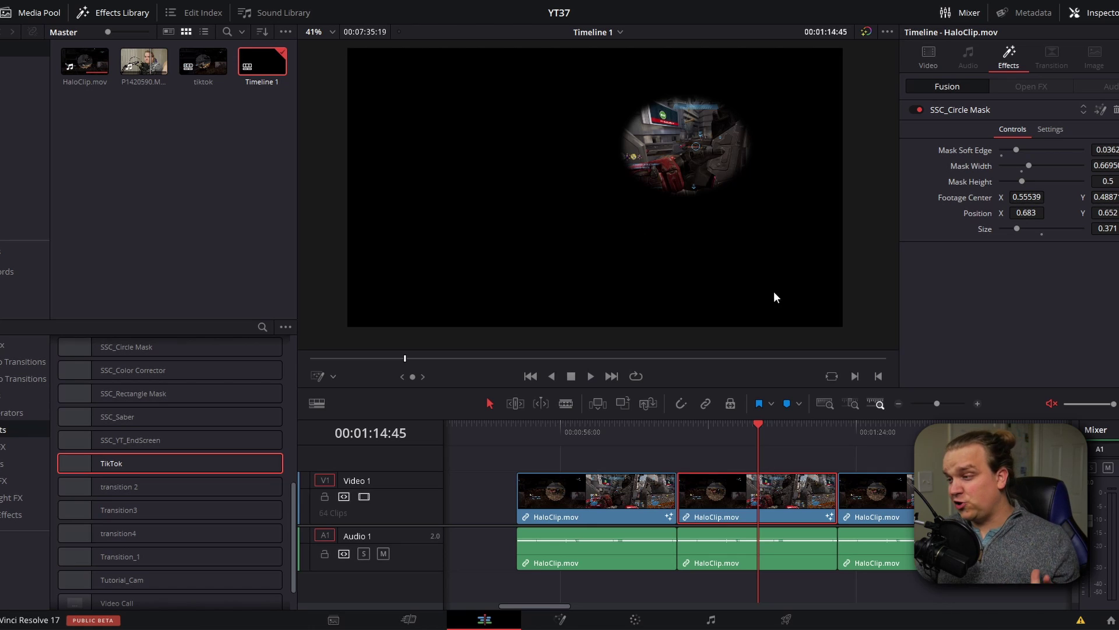
Step: Set the SSC_Rectangle Mask clip's corner radius to 0.26, footage center X to 0.629, position to 0.285, 0.615 and size to 0.7
click(927, 425)
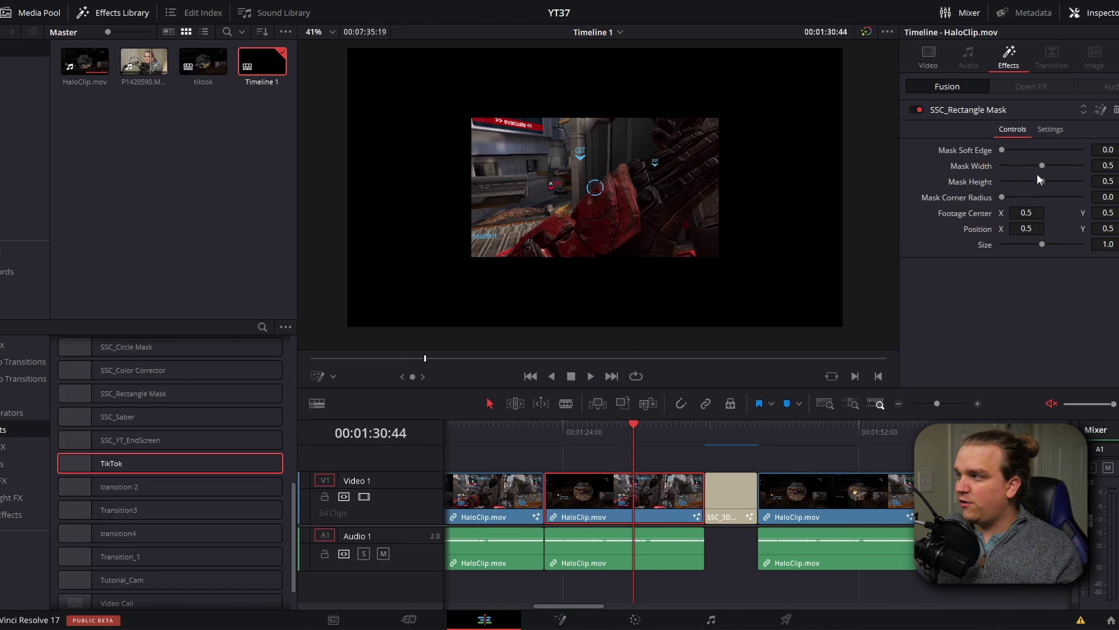
drag(1003, 149, 1011, 229)
drag(1106, 229, 1111, 228)
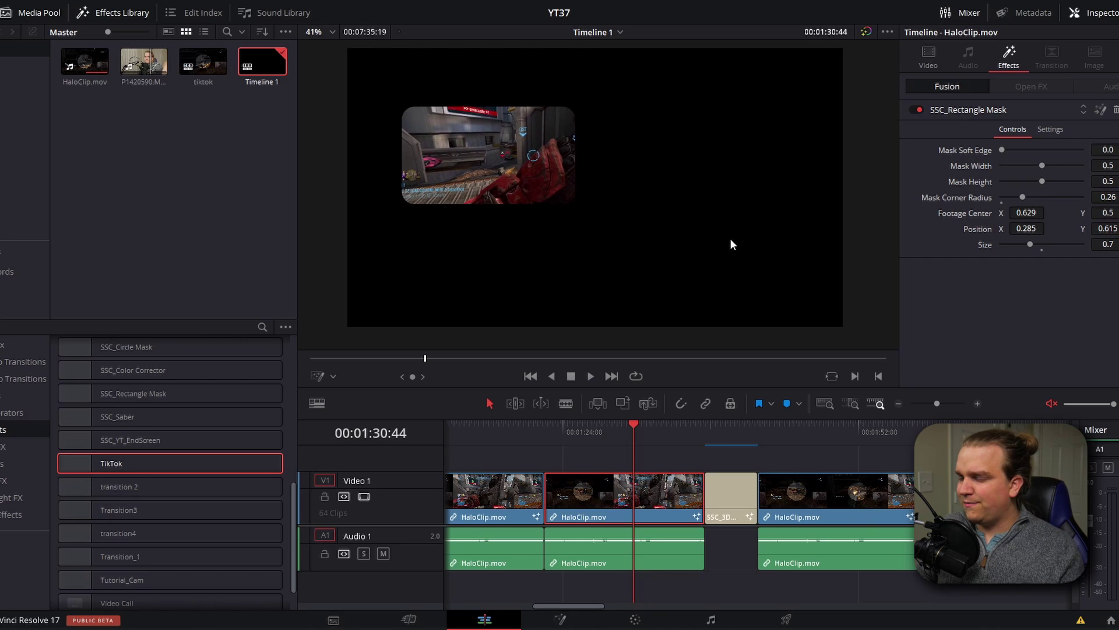
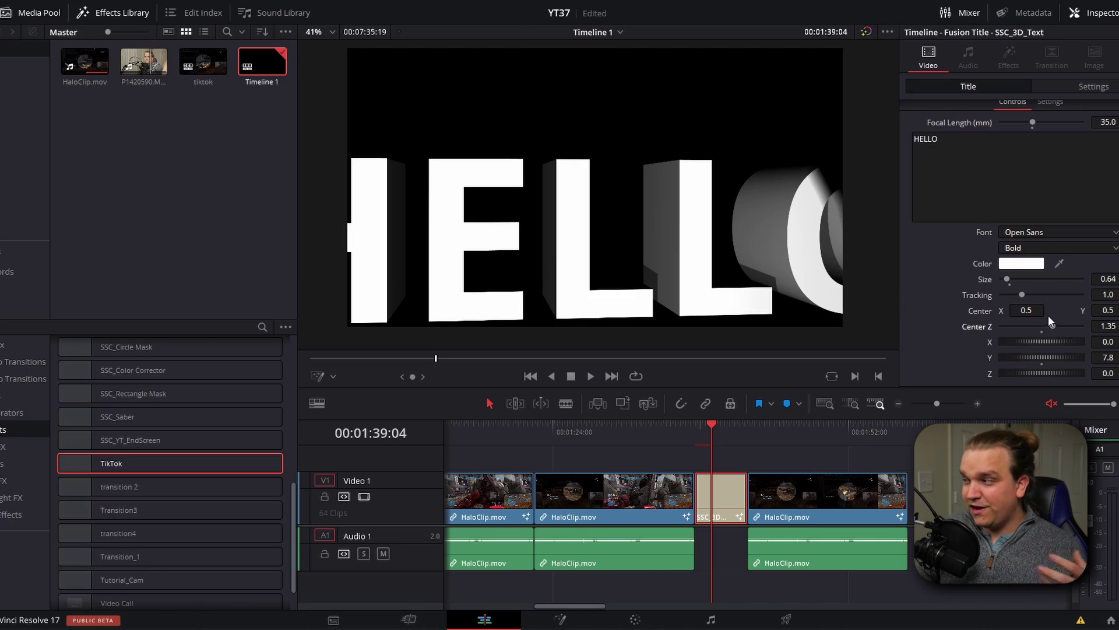
Step: Adjust the Center Z depth of the HELLO 3D text
drag(1058, 324, 1054, 326)
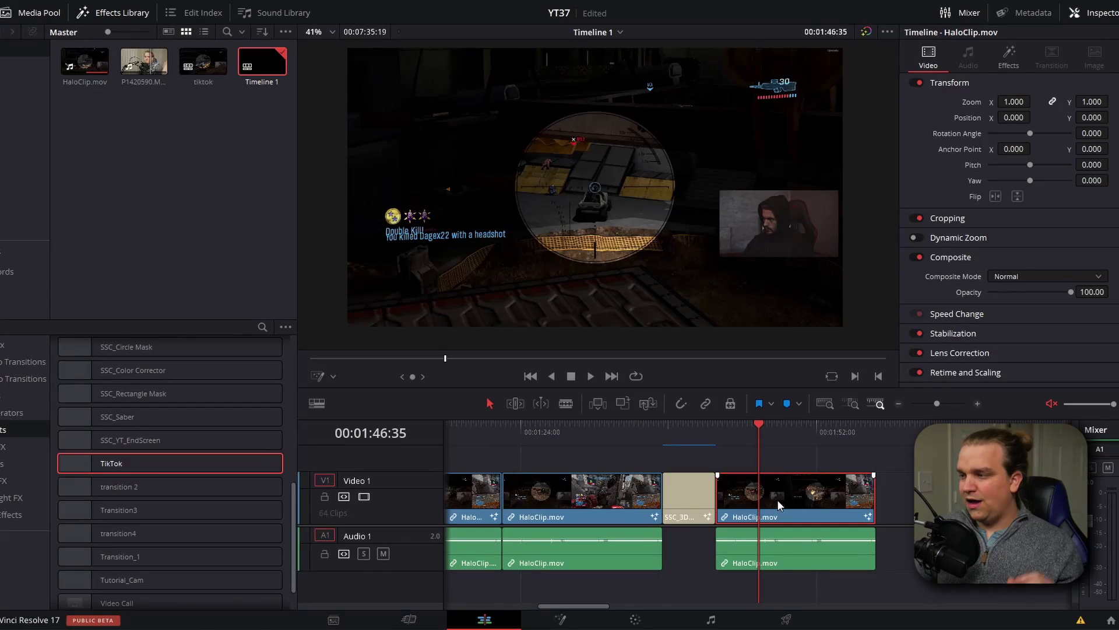
Step: Suppress every color except yellow with the SSC_Color Corrector effect on the HaloClip.mov clip after the 3D text
click(1009, 56)
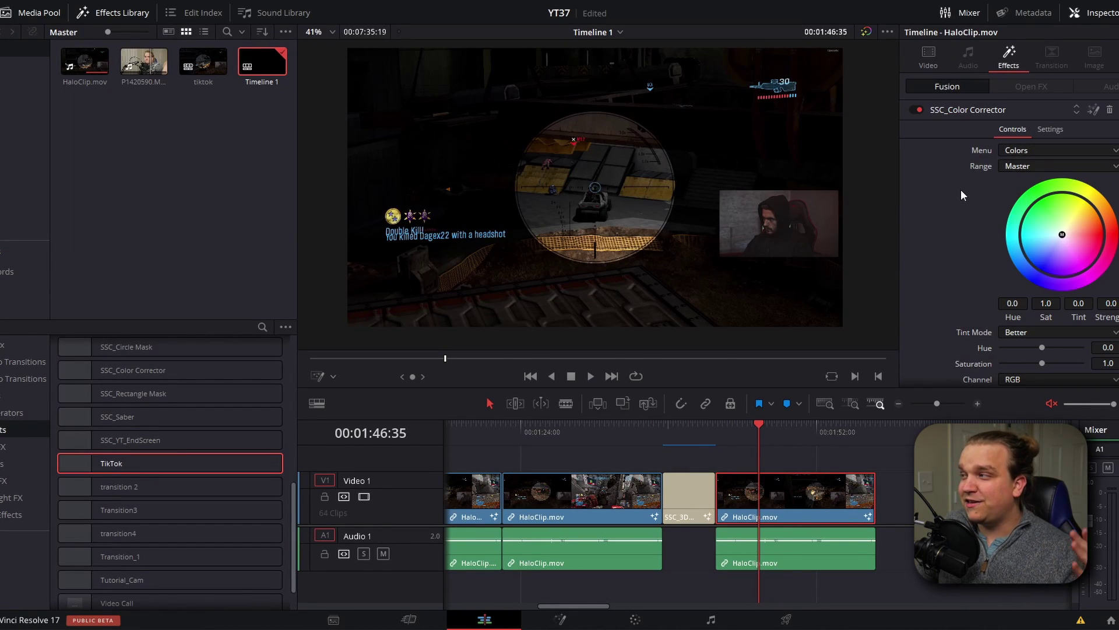
scroll(968, 227, down, 3)
drag(1042, 320, 1041, 272)
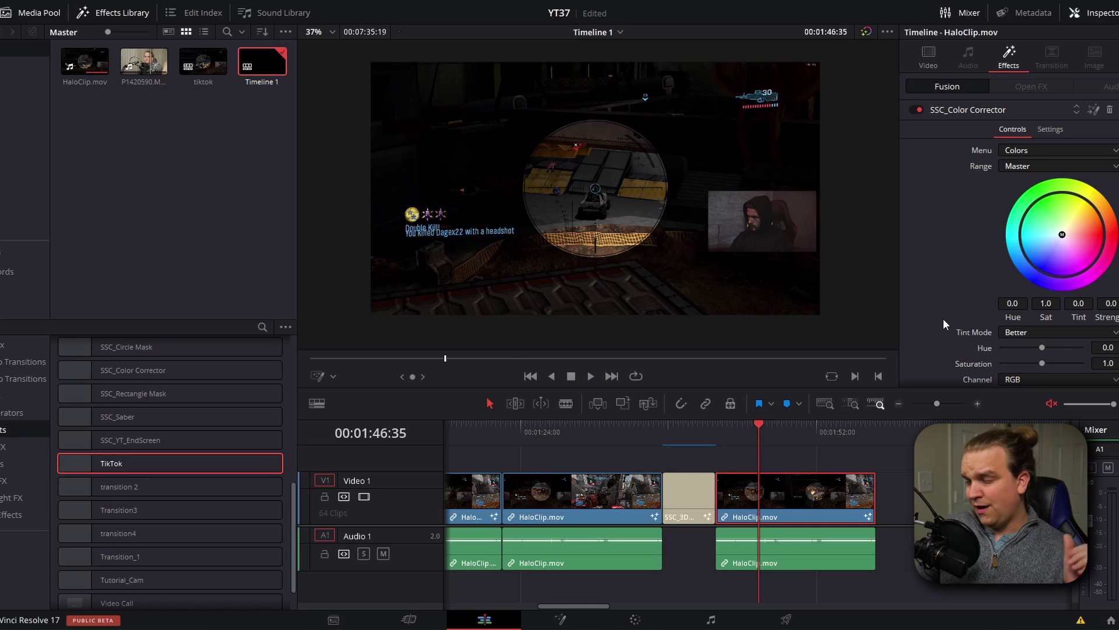
click(1018, 152)
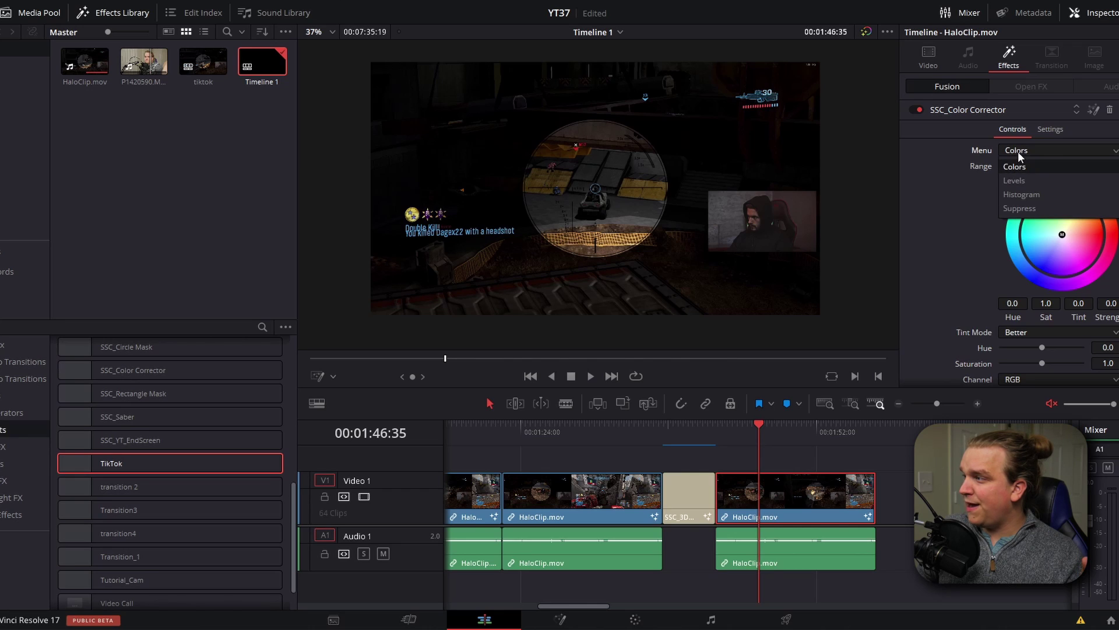
click(1015, 207)
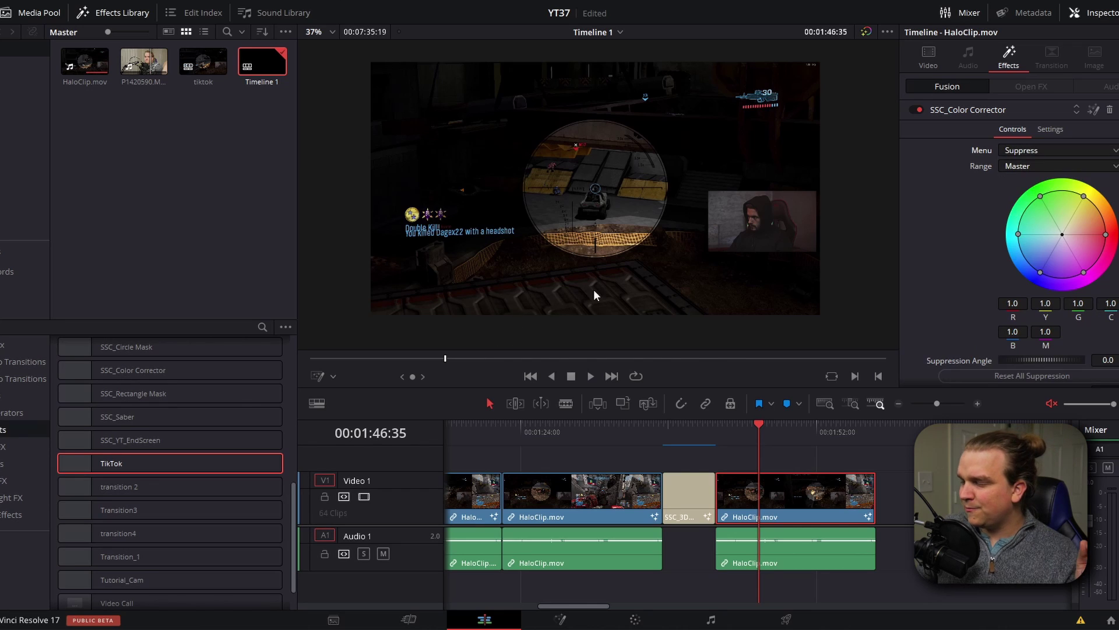
drag(1043, 200, 1011, 236)
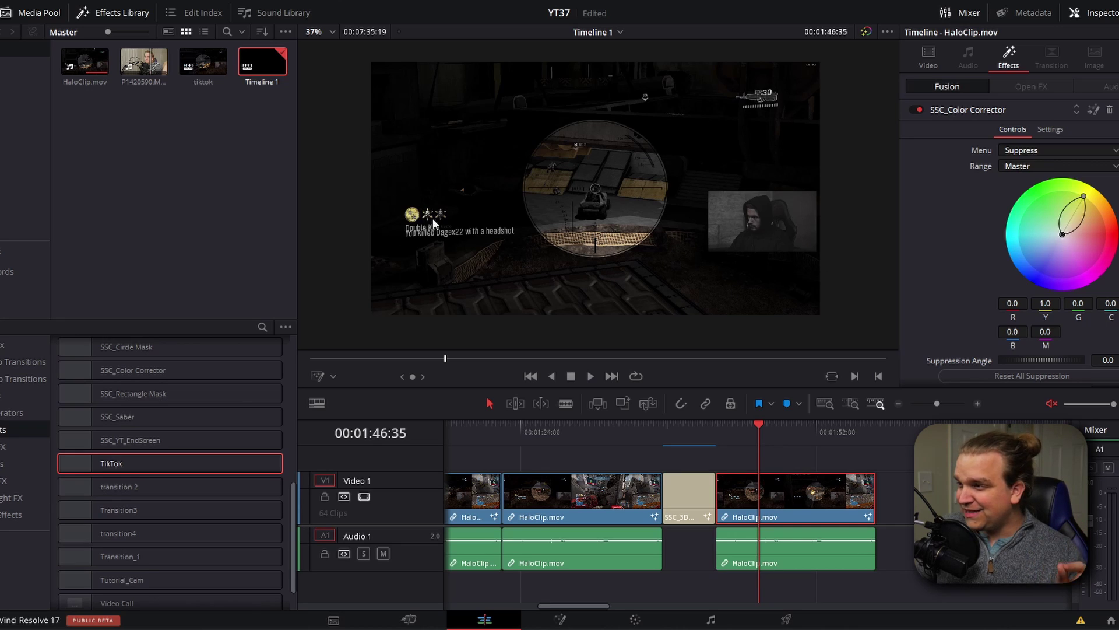
Step: Return the color corrector to its Colors adjustments and raise the Master saturation to 2.0
scroll(969, 254, down, 1)
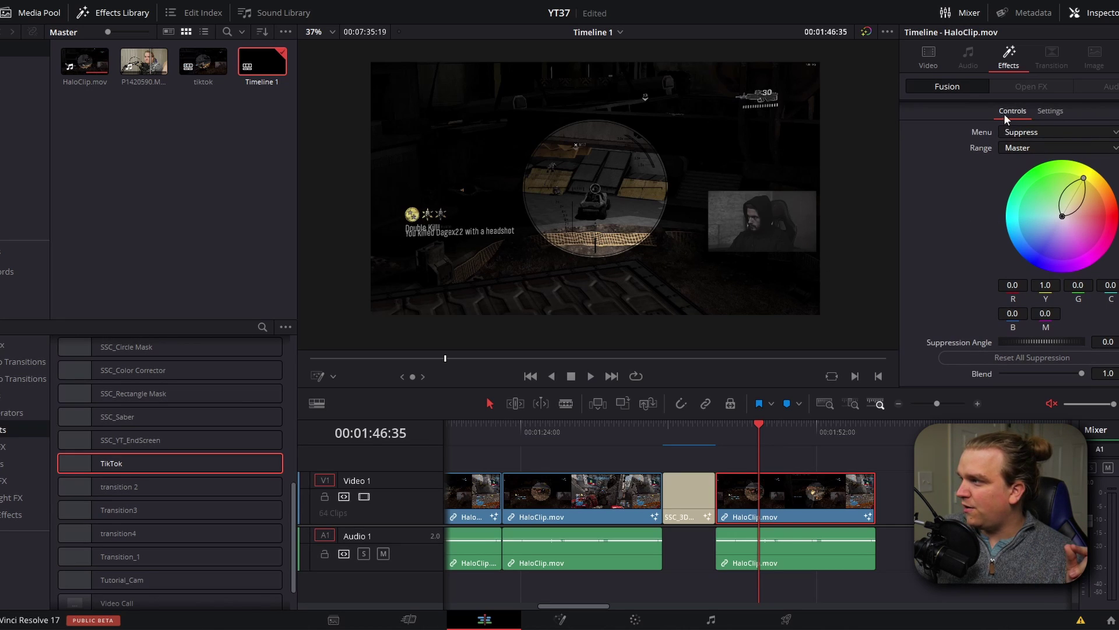
click(1026, 134)
click(1020, 149)
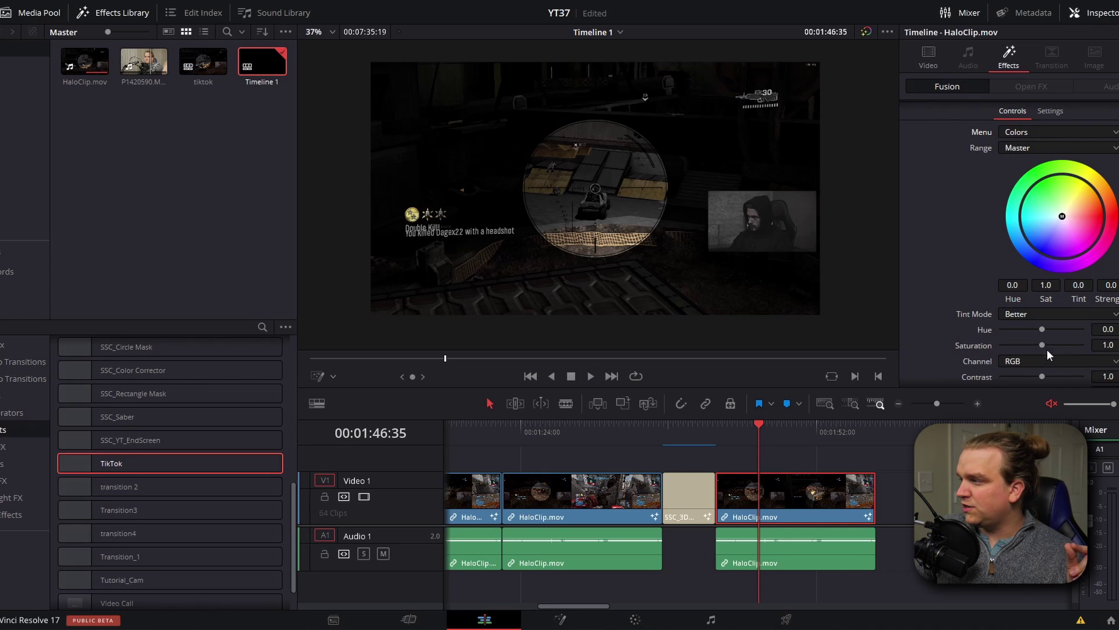
drag(1042, 346, 1063, 345)
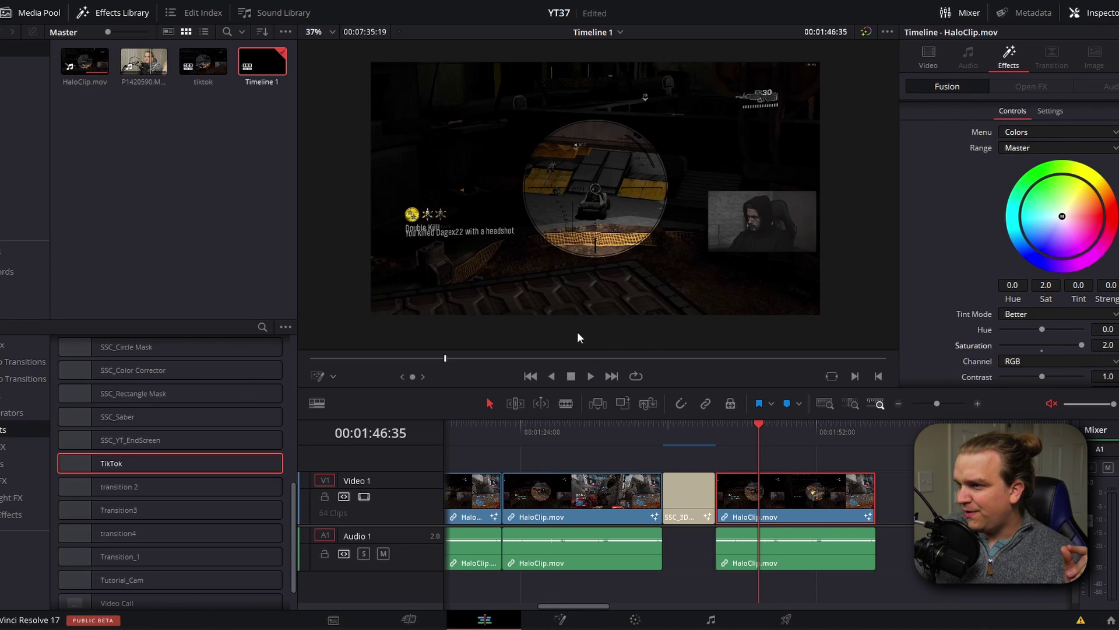